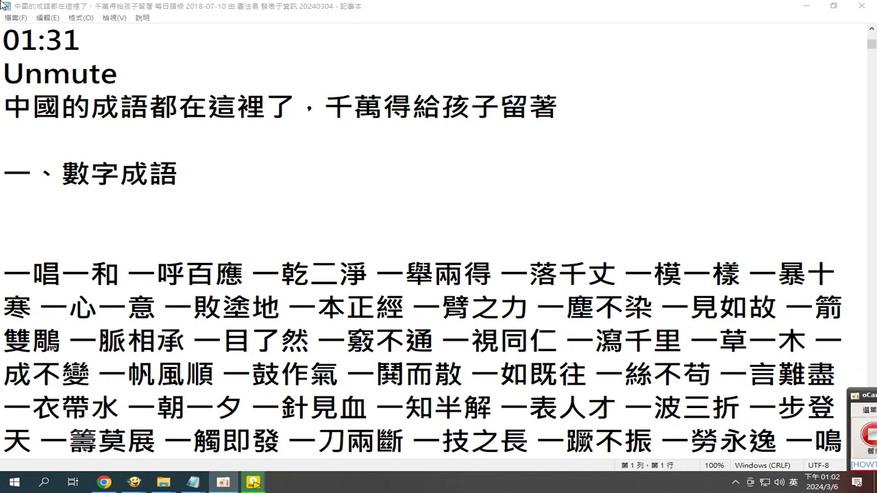
Open the Replace dialog and paste 一暴為一曝 as the search text
click(45, 18)
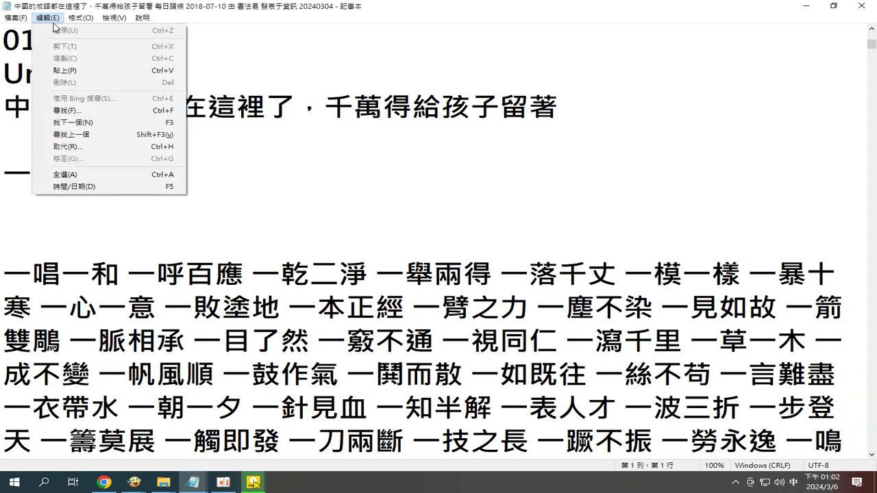
mouse_move(70, 19)
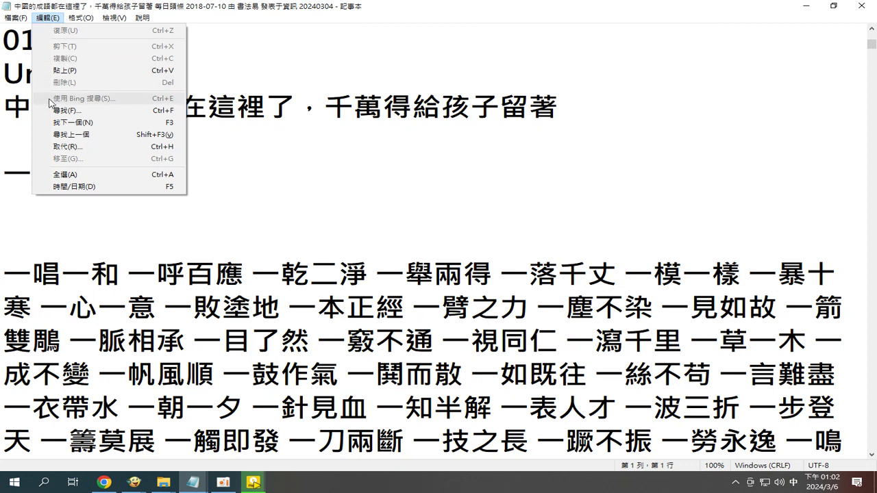
click(80, 145)
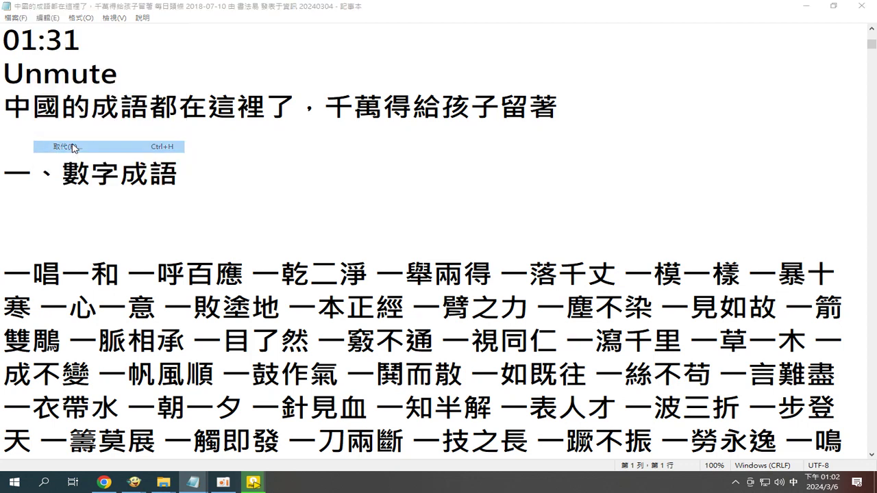
right_click(130, 102)
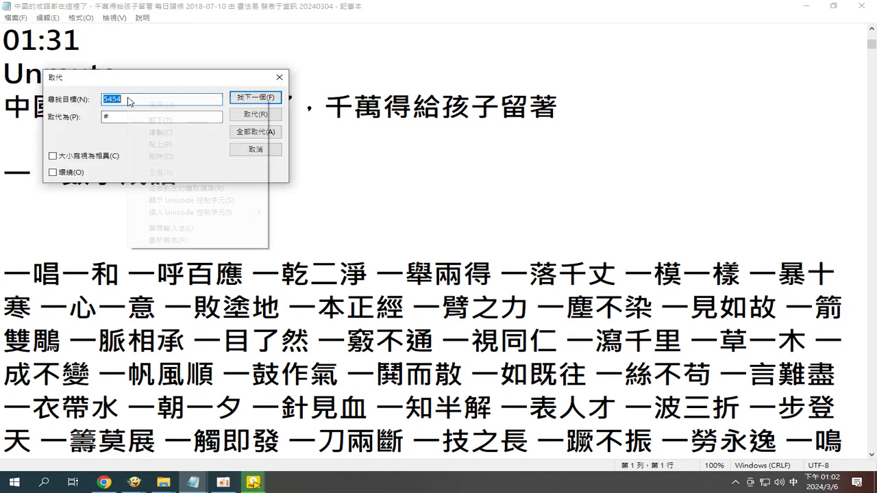
click(164, 145)
Move 一曝 out of the search text into the Replace with box
drag(127, 101, 147, 102)
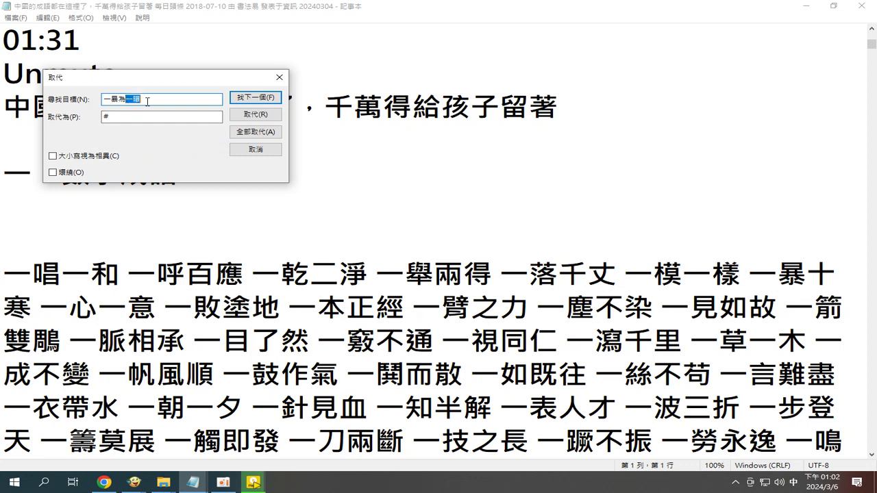
right_click(132, 103)
click(192, 114)
double_click(118, 120)
right_click(131, 116)
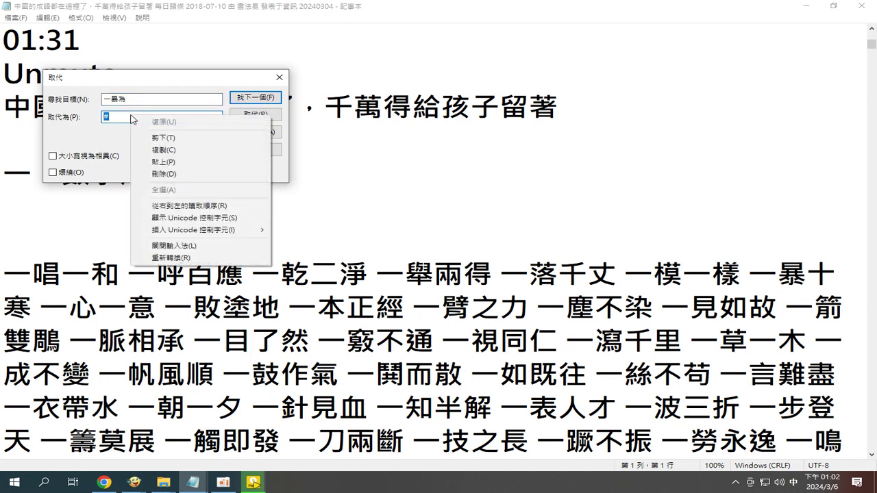
click(160, 161)
Trim the search text to 一暴 and find its first occurrence
drag(118, 99, 124, 100)
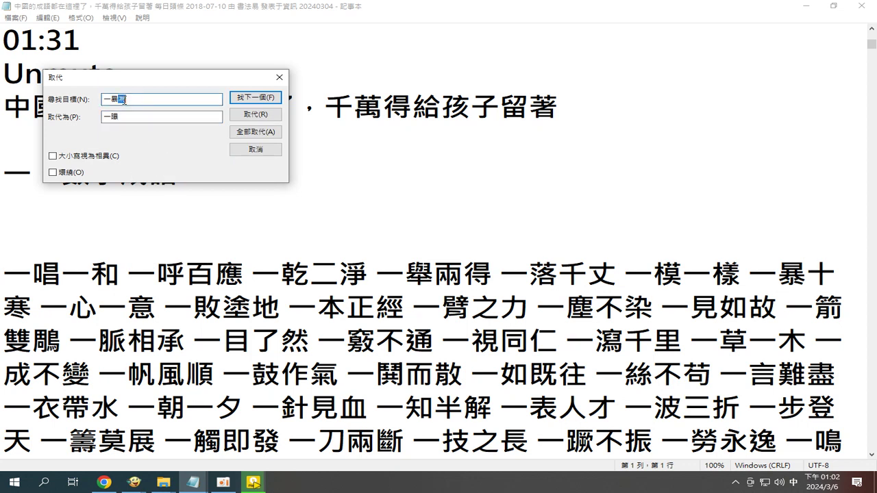
right_click(124, 100)
click(155, 121)
click(255, 98)
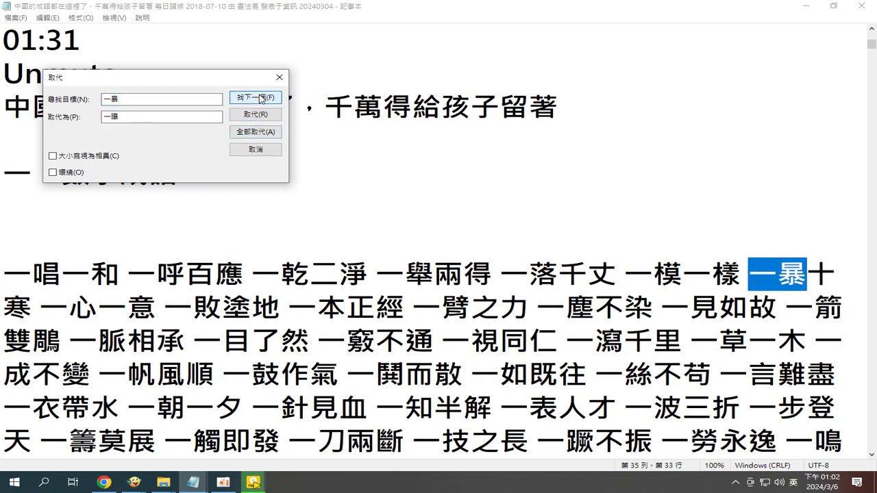
Replace all six occurrences of 一暴 with 一曝 and dismiss the no-more-matches message
click(255, 115)
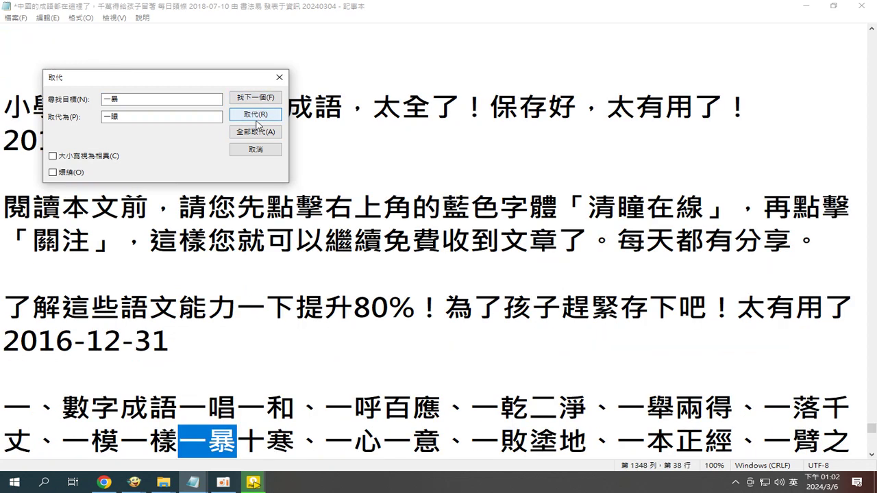
click(255, 115)
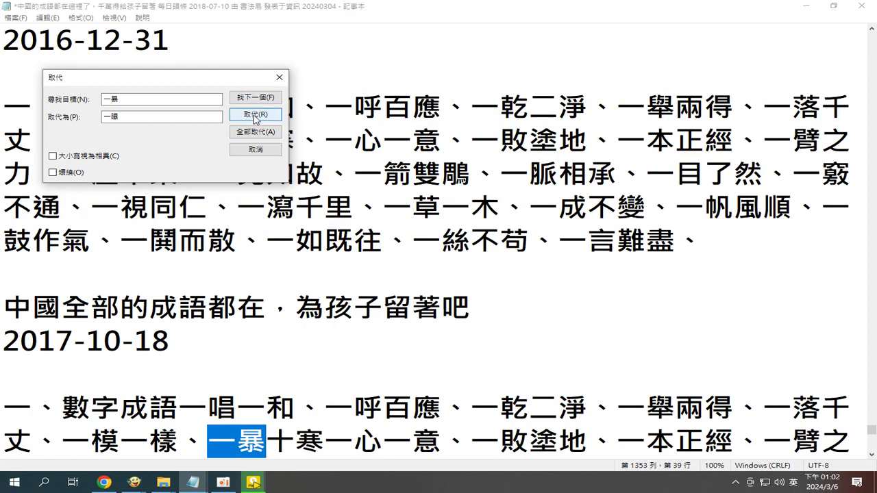
click(255, 115)
click(255, 115)
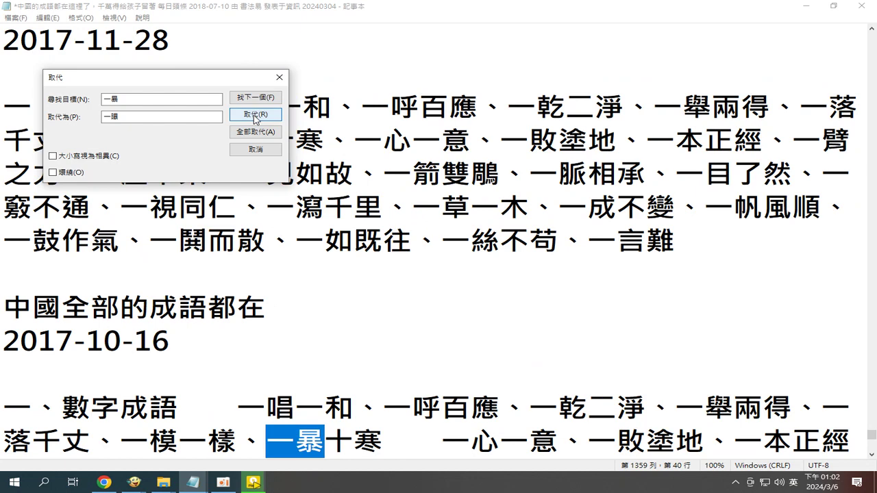
click(255, 115)
click(255, 115)
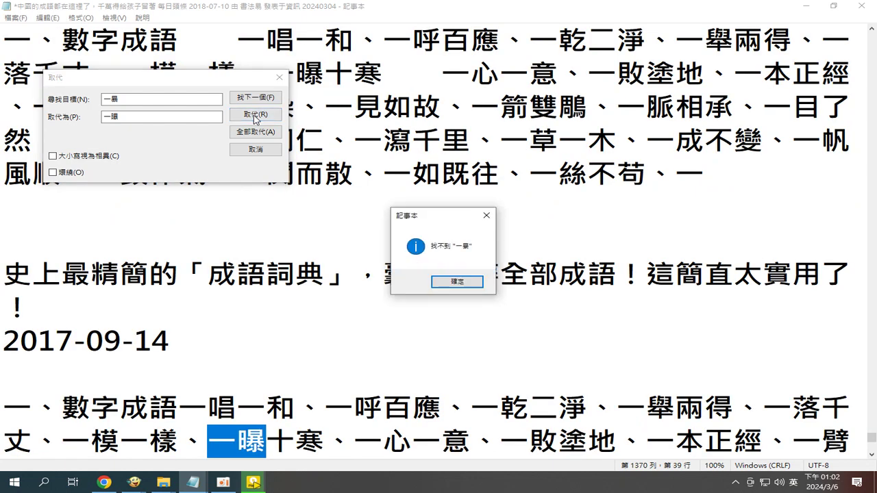
click(457, 282)
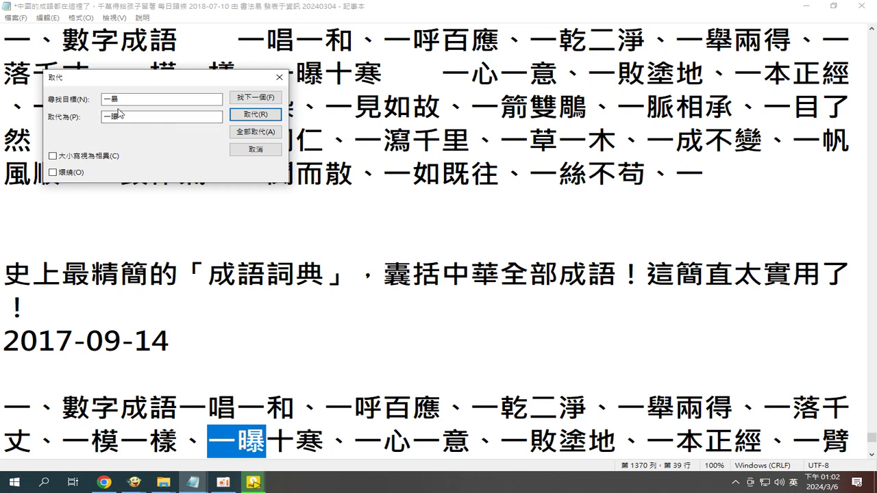
click(15, 18)
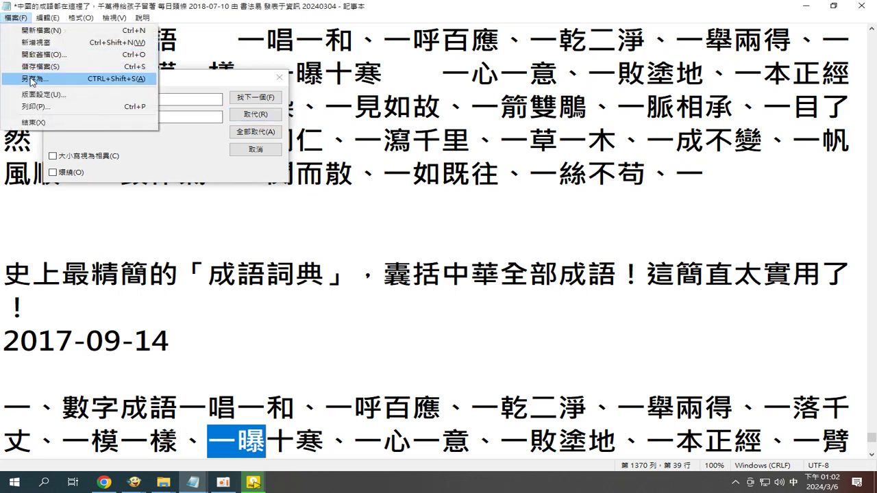
Save the corrected list to its existing file and select the phrase 成語詞典
click(29, 66)
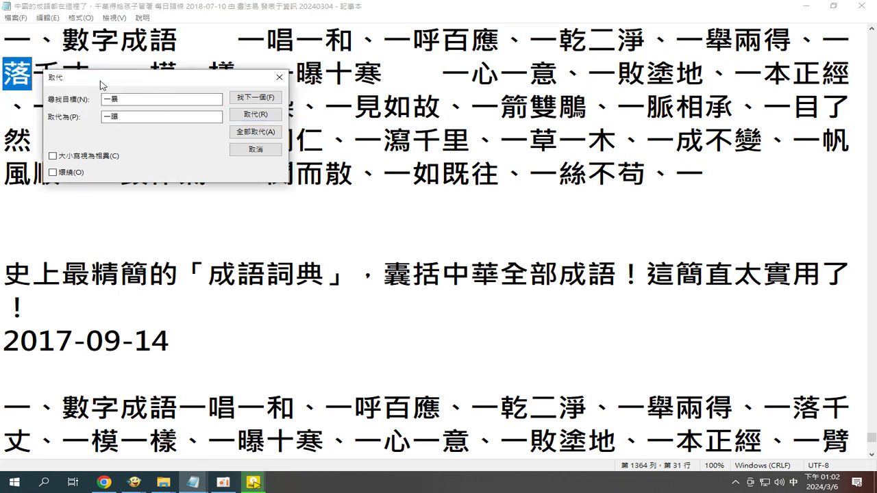
drag(100, 83, 115, 130)
click(14, 18)
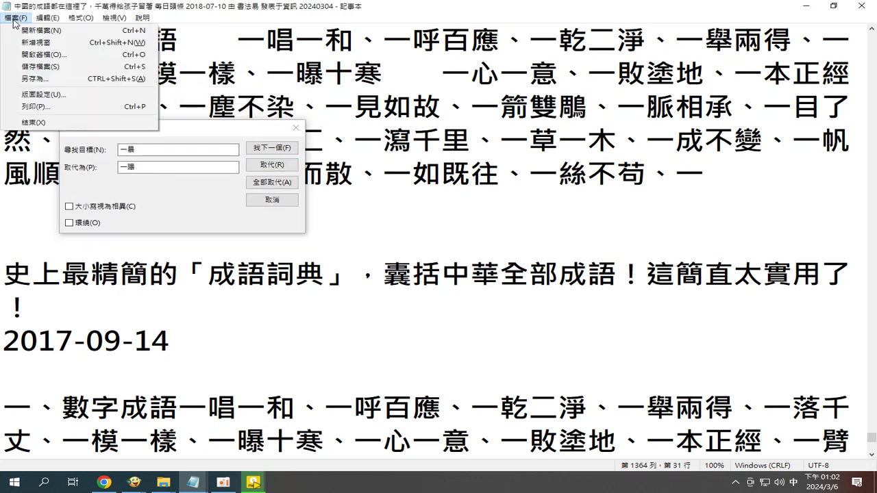
click(38, 66)
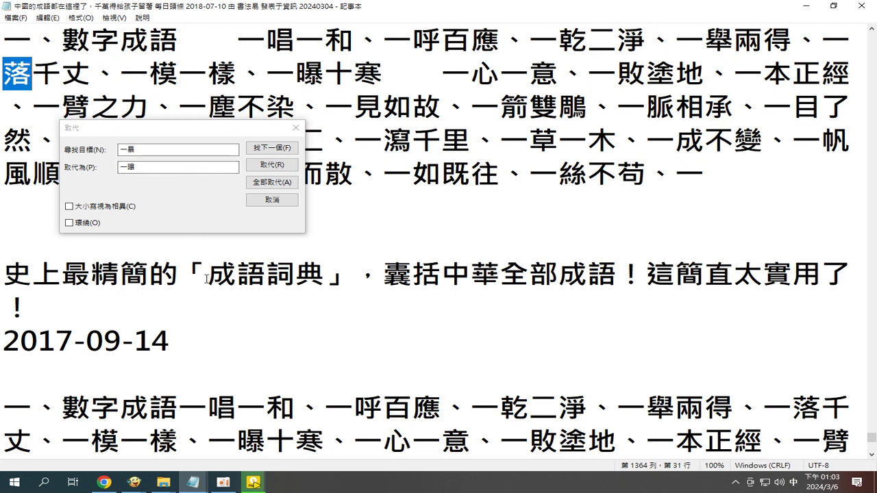
drag(209, 279, 313, 276)
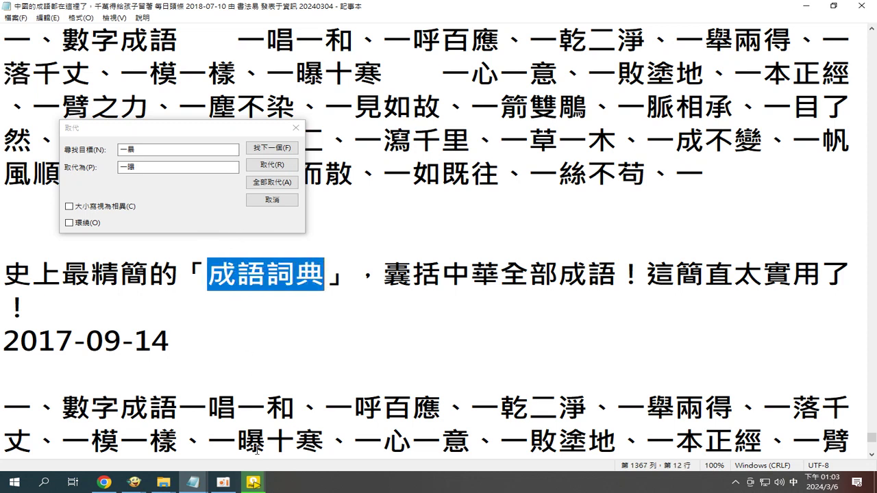
click(164, 483)
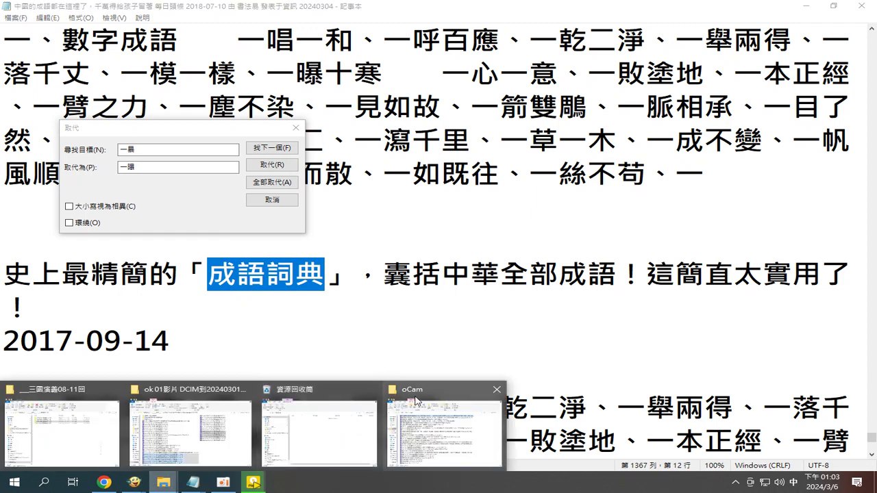
Copy the correction note from an oCam recording's file name, then return to Notepad's Replace dialog
click(416, 401)
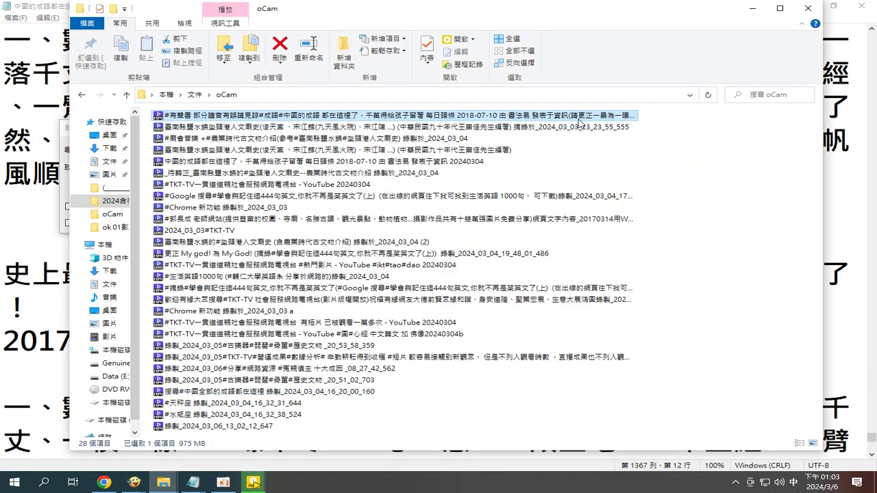
click(579, 120)
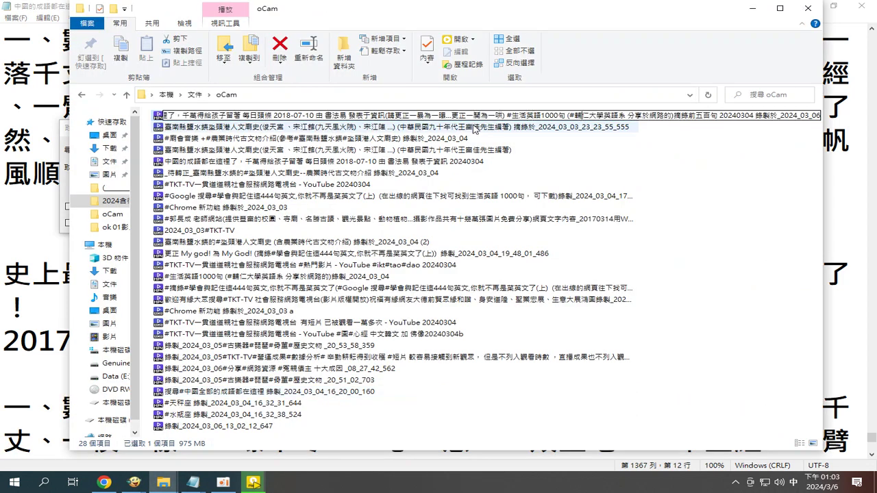
drag(466, 115, 495, 117)
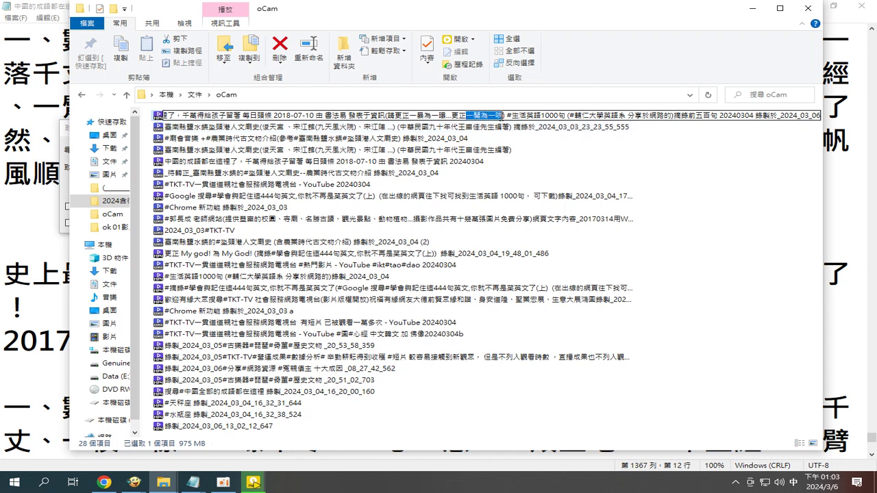
right_click(498, 116)
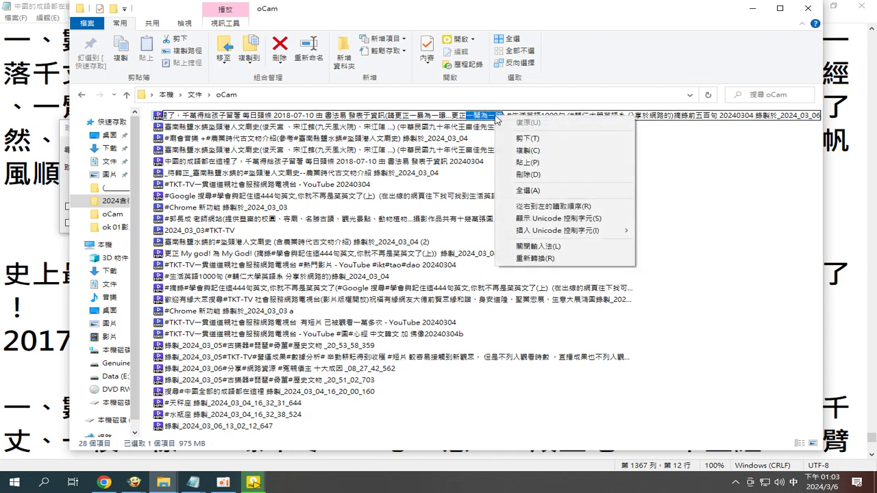
click(510, 150)
key(alt+Tab)
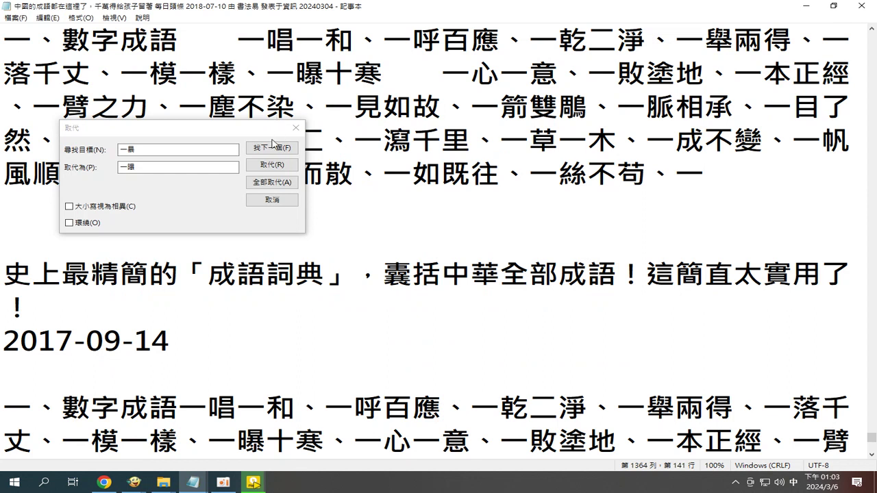
click(145, 151)
Set the Find what text to 一鬨 using the copied file-name text
double_click(145, 151)
right_click(145, 150)
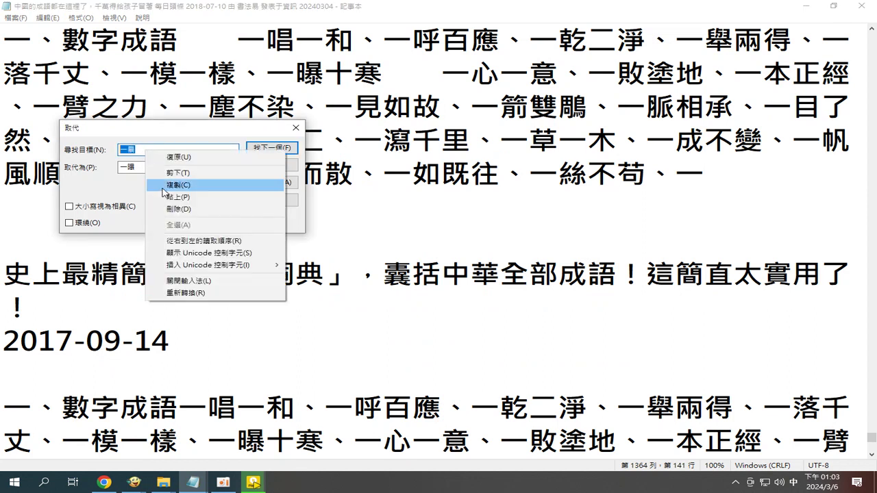
click(171, 196)
drag(142, 149, 152, 150)
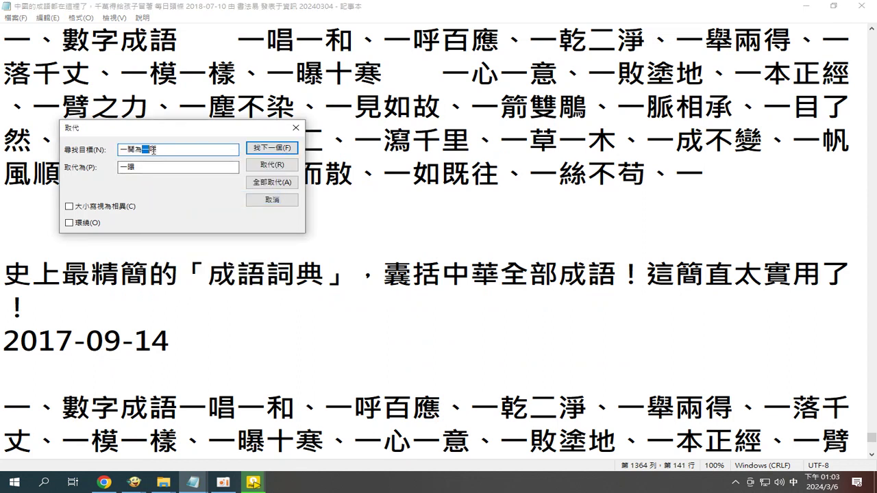
text(闆)
right_click(137, 147)
click(171, 172)
Set the Replace with text to 一哄
key(Tab)
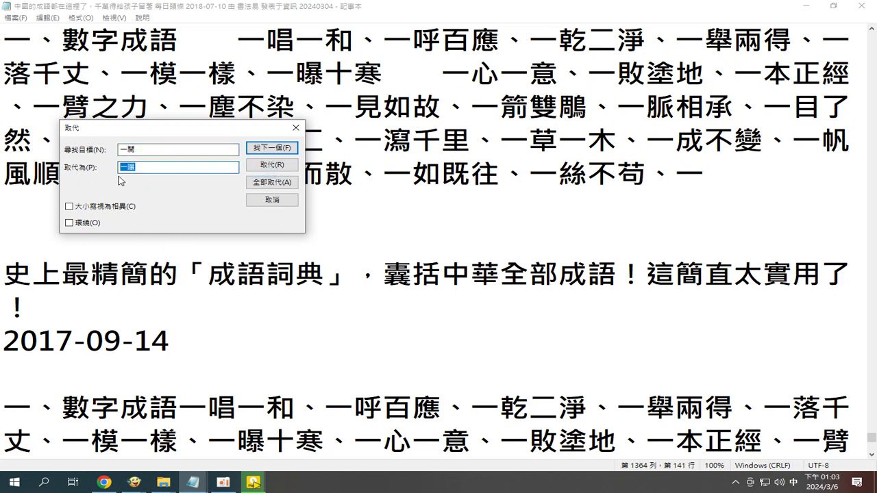
right_click(135, 167)
click(159, 212)
right_click(121, 169)
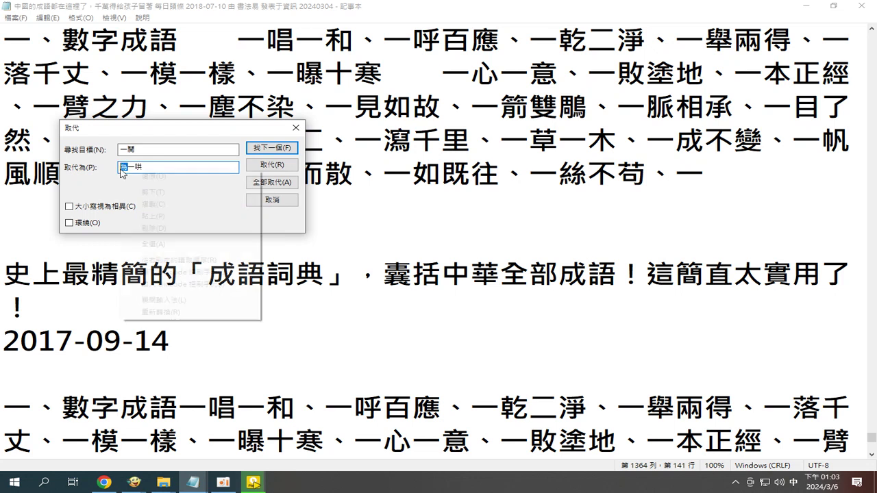
click(152, 198)
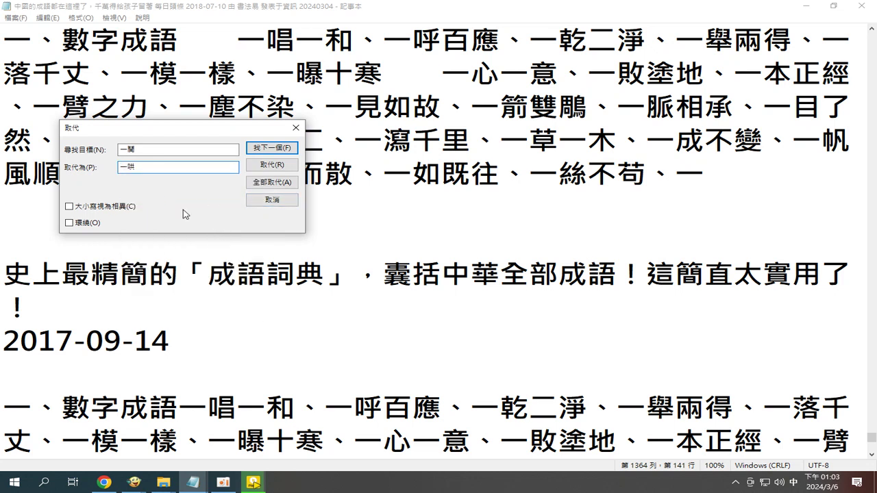
From the top of the document, replace all seven 一鬨 with 一哄 until none remain
click(872, 418)
drag(873, 436, 873, 30)
double_click(323, 50)
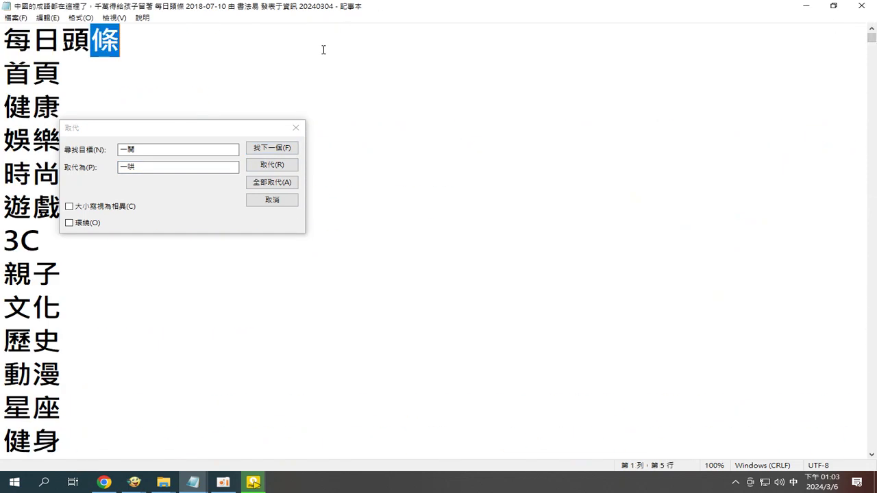
click(278, 148)
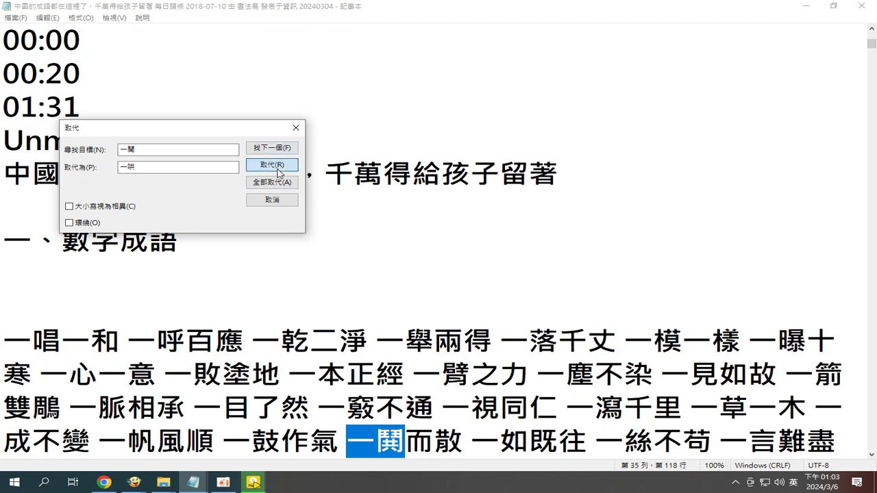
click(278, 165)
click(277, 170)
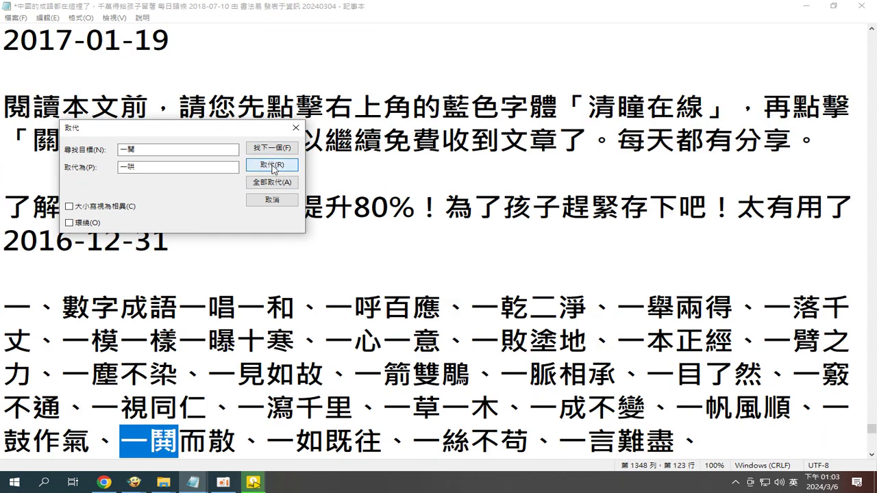
click(272, 169)
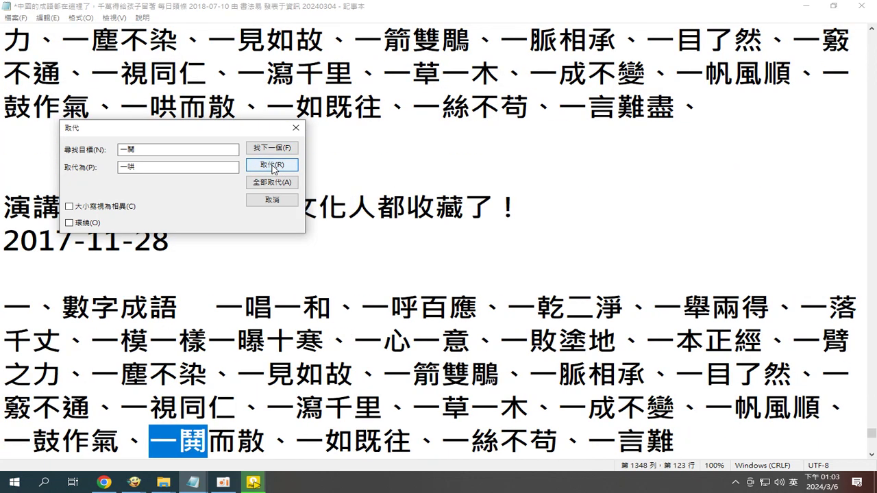
click(273, 167)
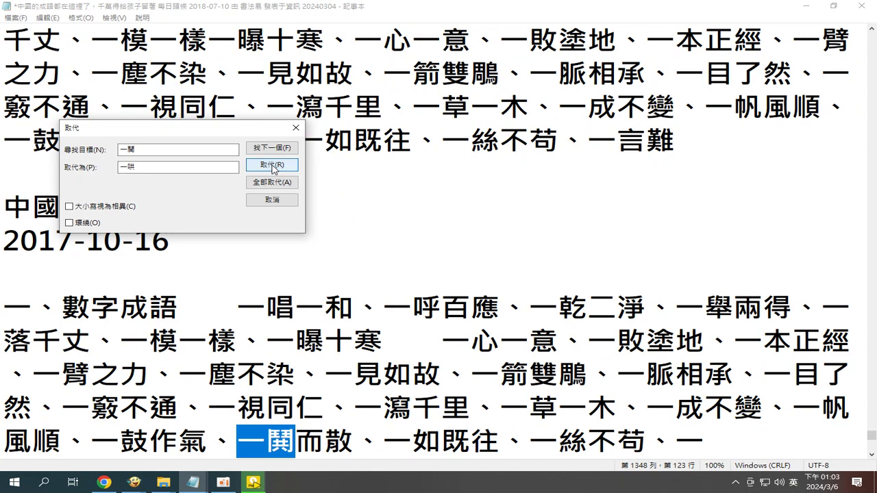
click(273, 169)
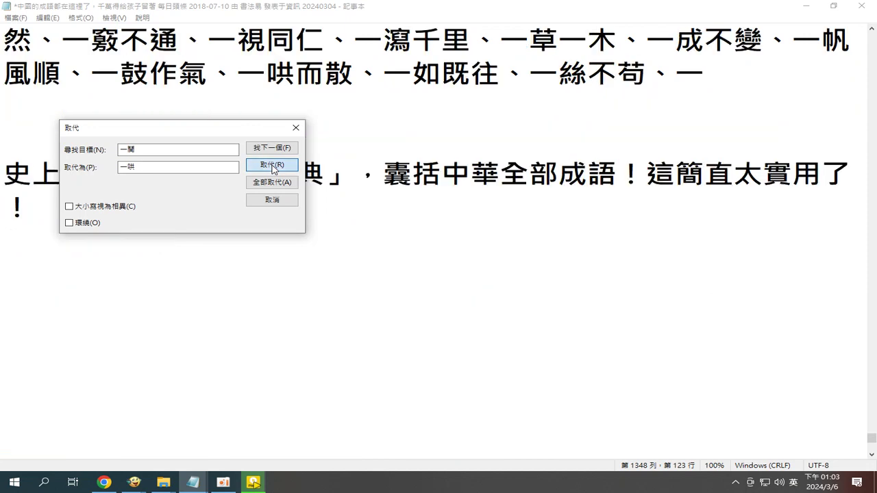
click(273, 169)
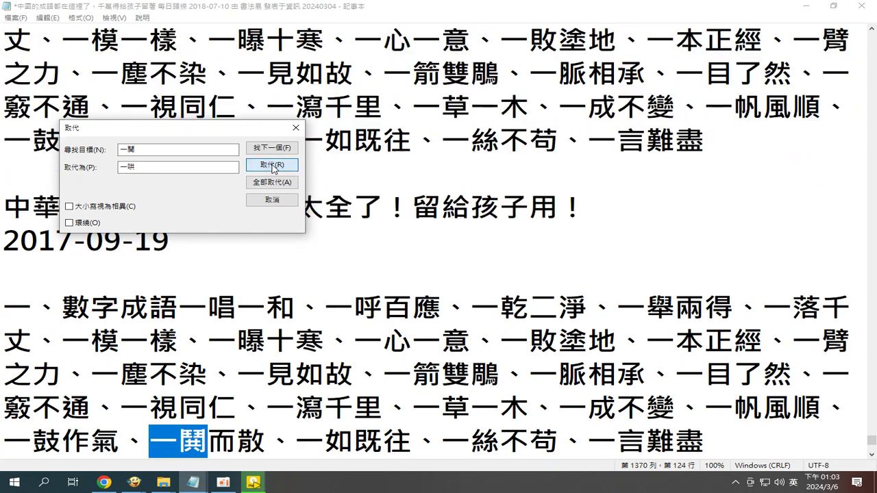
click(273, 168)
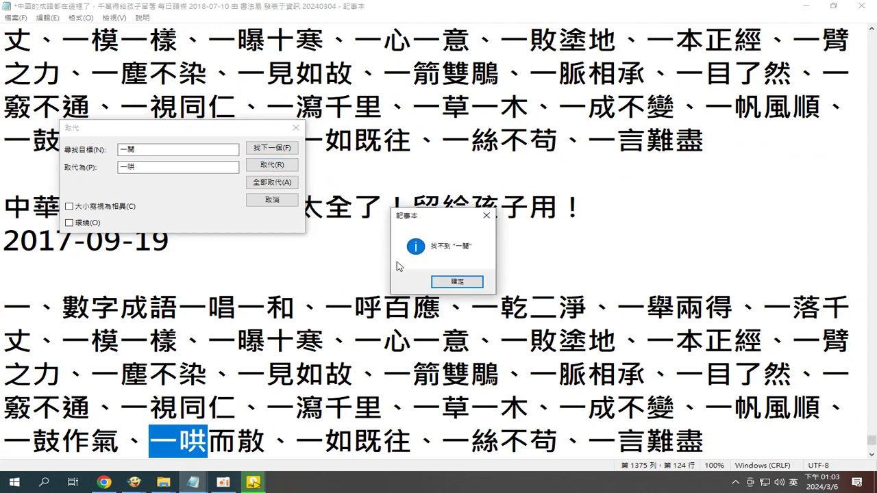
click(478, 286)
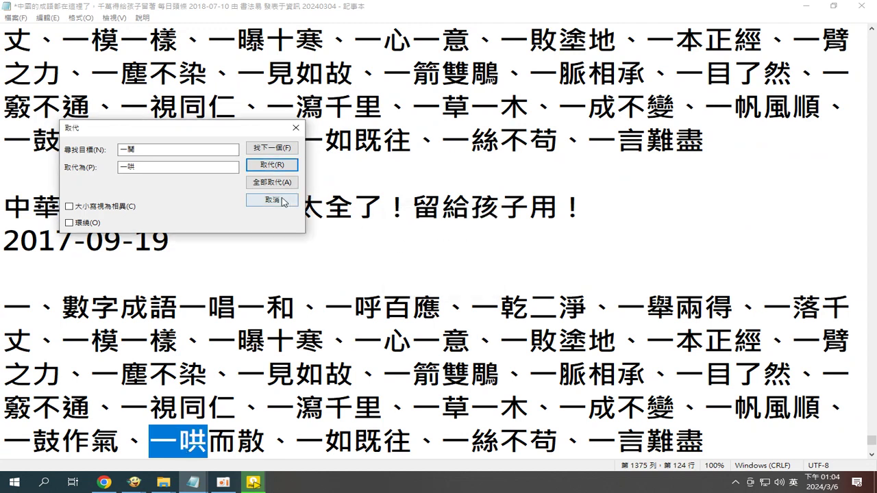
Save the corrected idiom list over the original file
click(25, 18)
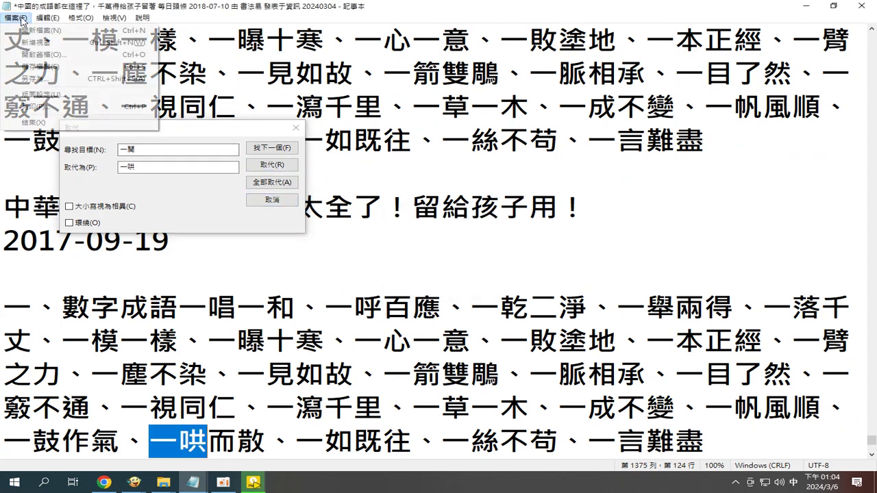
click(30, 72)
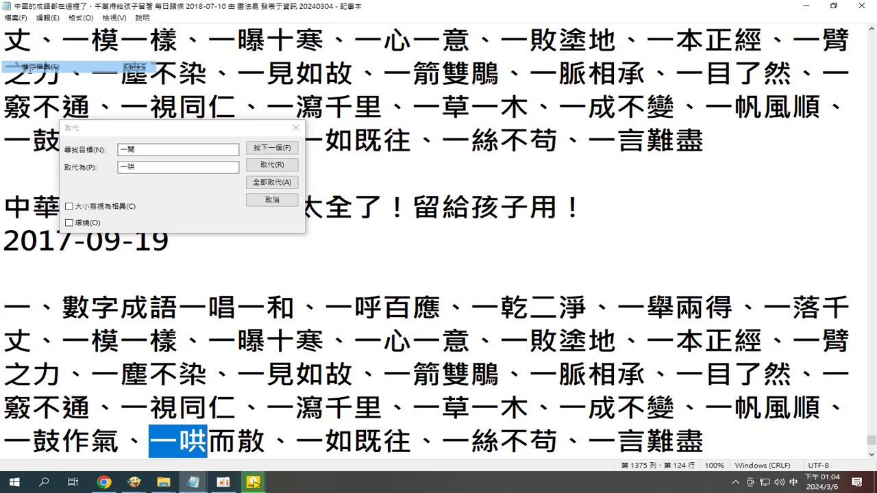
mouse_move(220, 133)
mouse_down()
mouse_move(816, 163)
mouse_move(735, 171)
mouse_up()
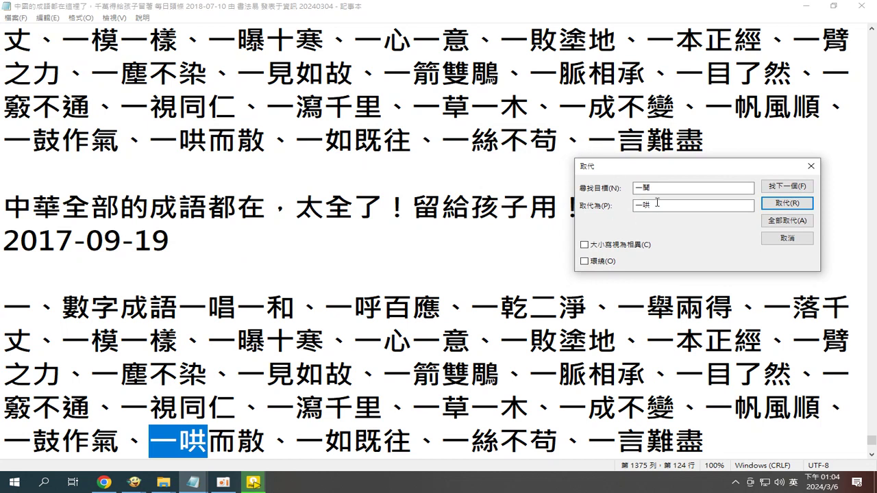
Enter 鬥 as the search text using the Chinese IME
drag(652, 188, 627, 191)
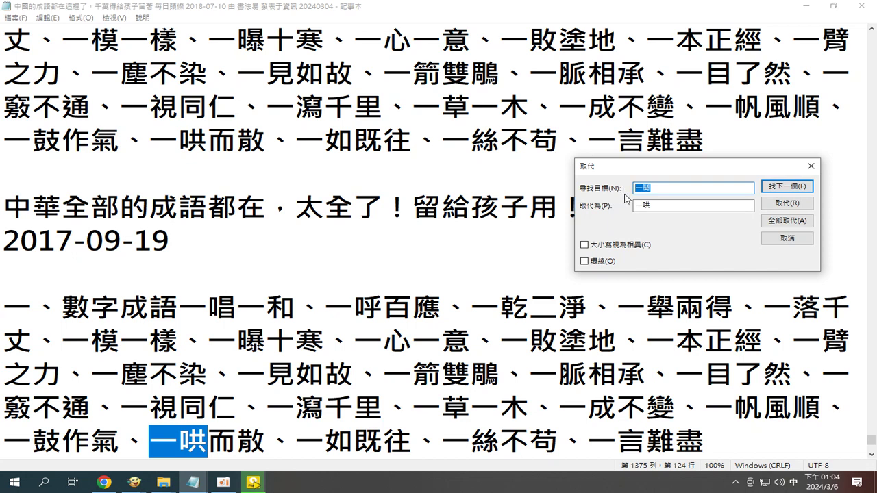
text(豆)
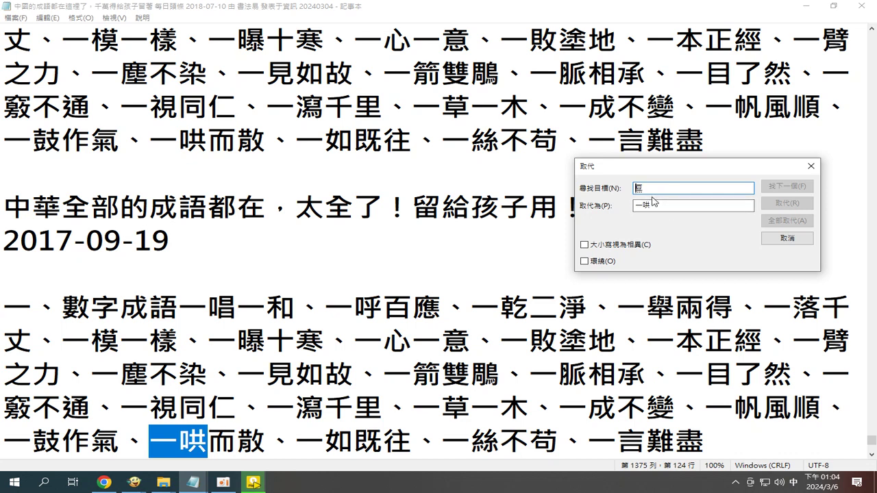
key(Down)
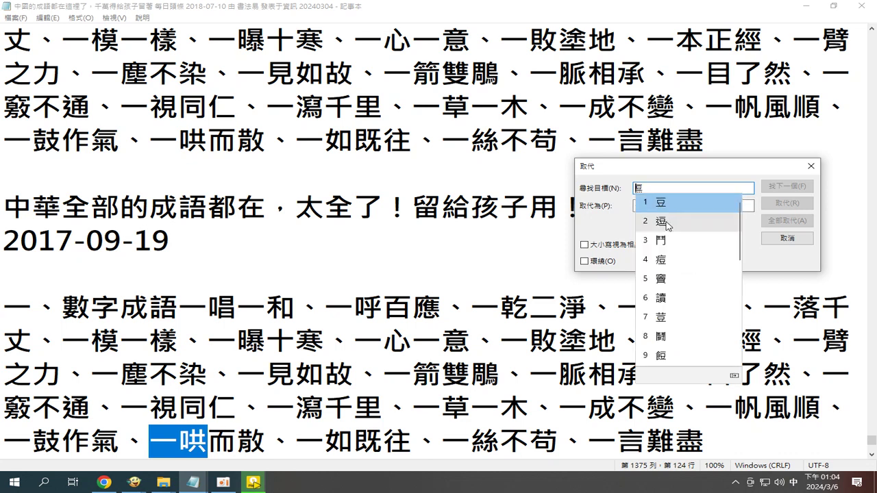
click(667, 237)
key(Return)
Enter 斗 as the replacement text
key(Tab)
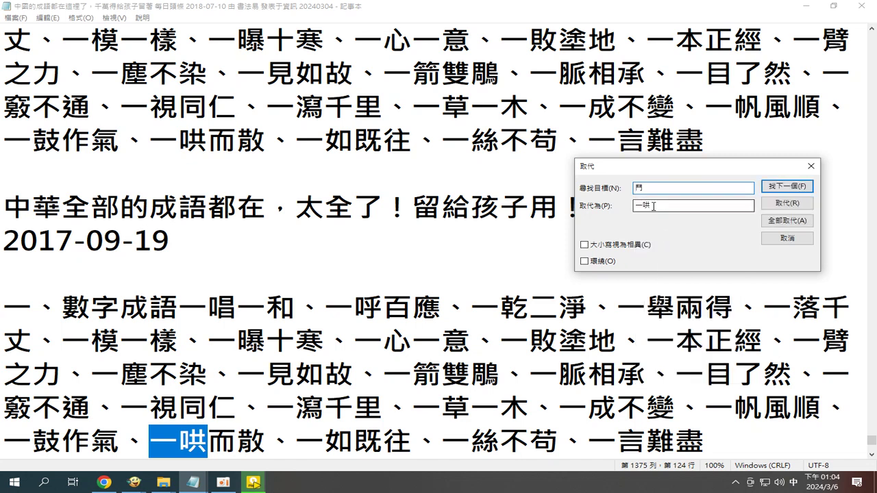
text(ㄆ倆)
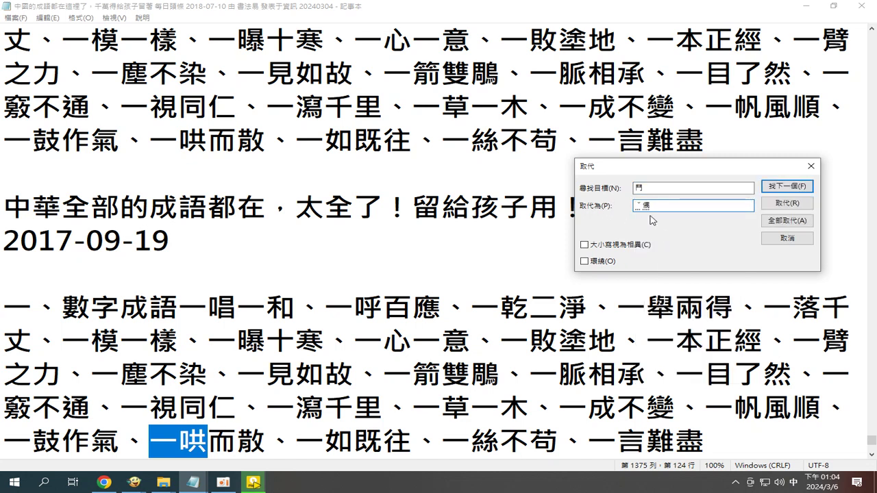
key(Return)
key(3)
drag(873, 444, 873, 35)
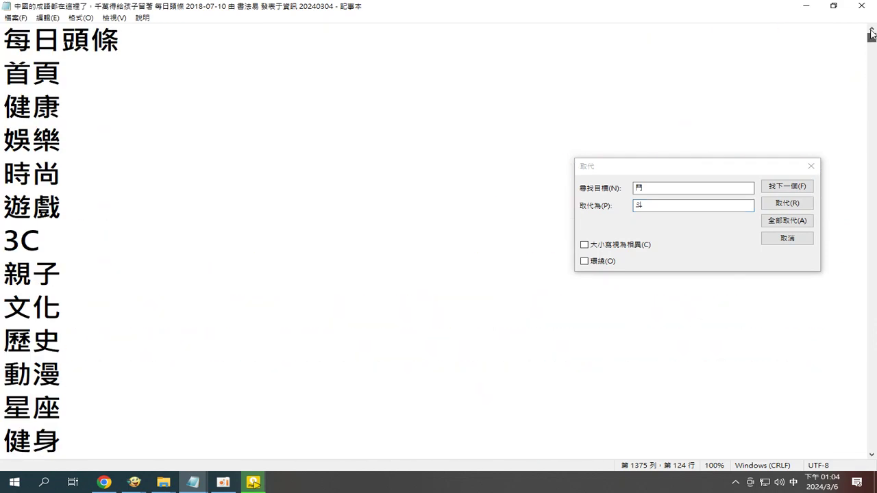
Step through every 鬥 from the top of the document until none remain
click(693, 55)
click(787, 188)
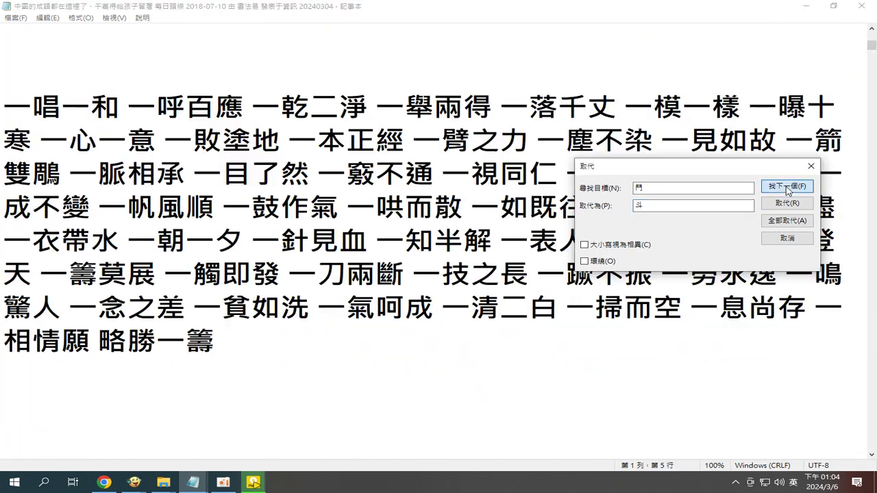
click(788, 188)
click(788, 188)
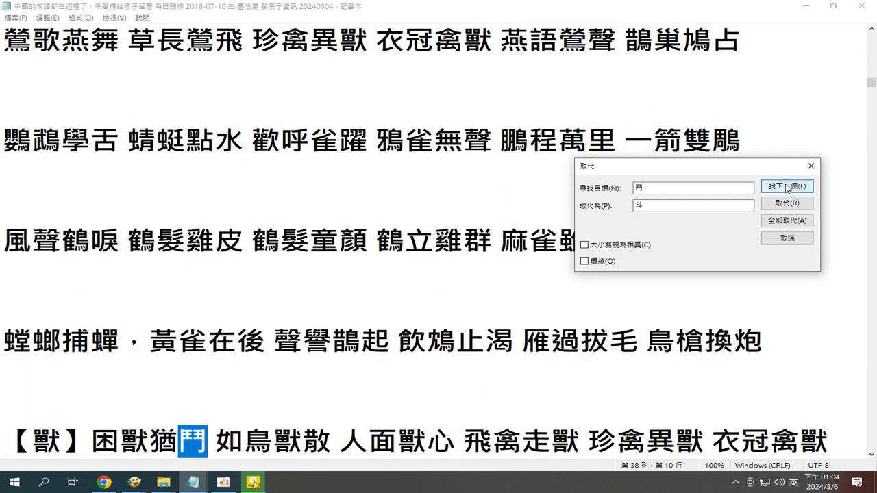
click(787, 187)
click(788, 187)
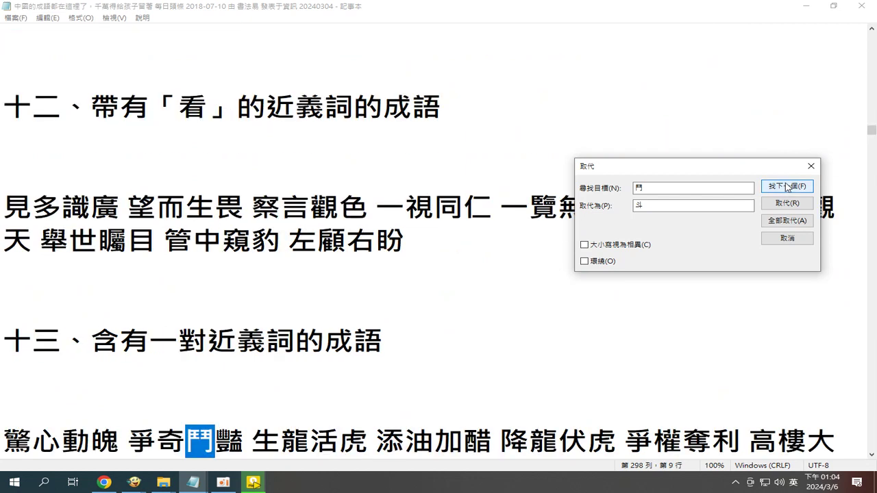
click(787, 188)
click(788, 188)
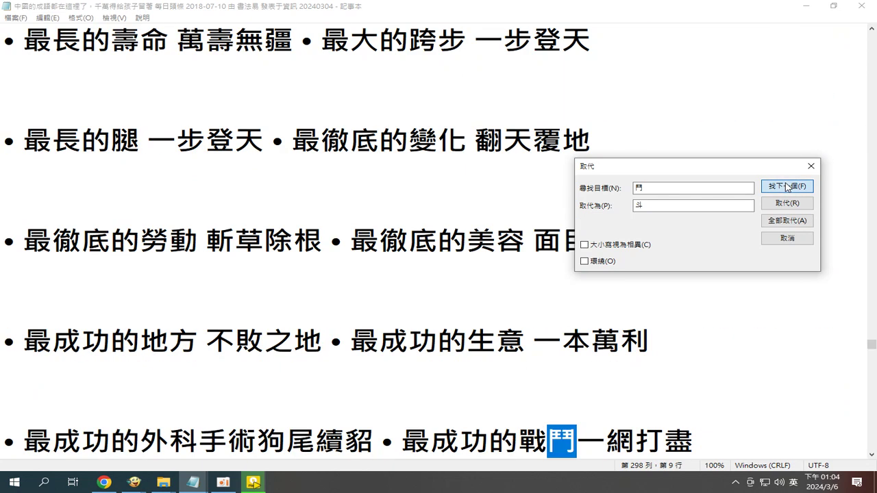
click(788, 188)
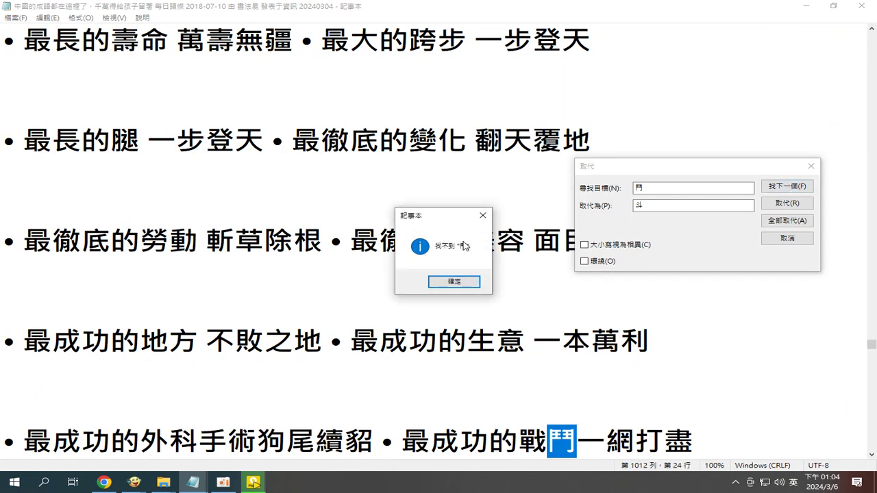
click(469, 281)
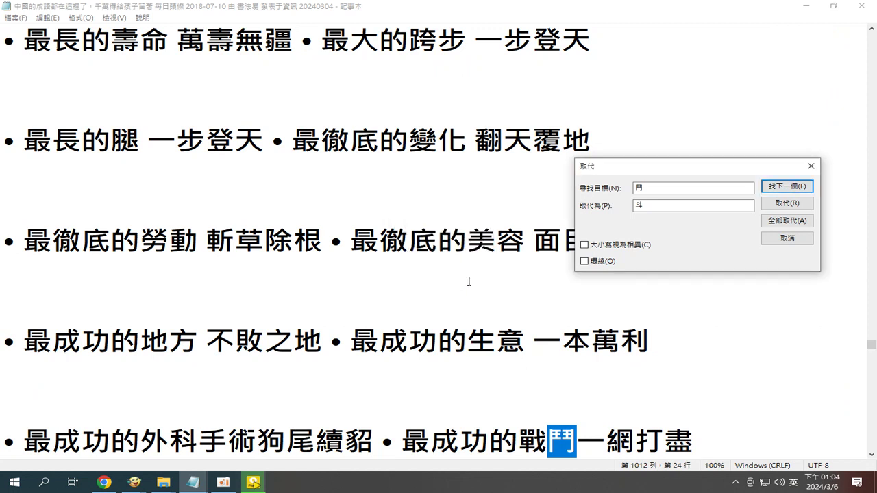
Clear 斗 from the Replace with box and close the Replace dialog
double_click(639, 205)
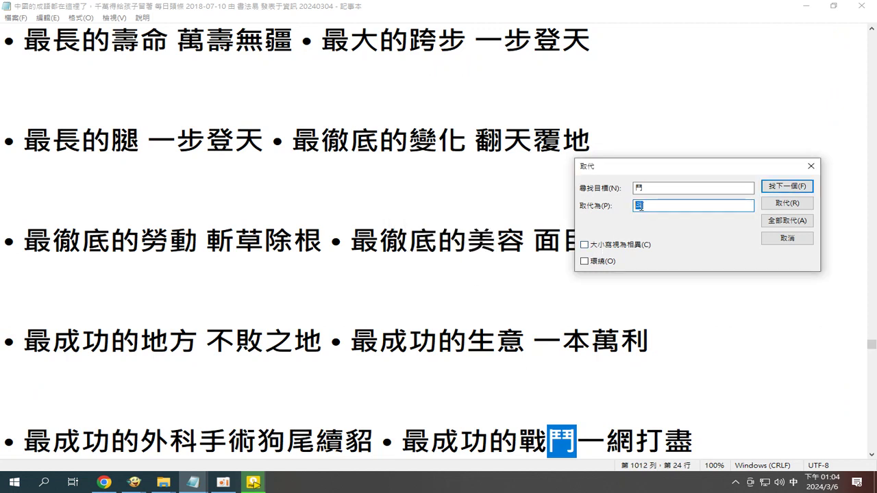
right_click(642, 205)
click(674, 229)
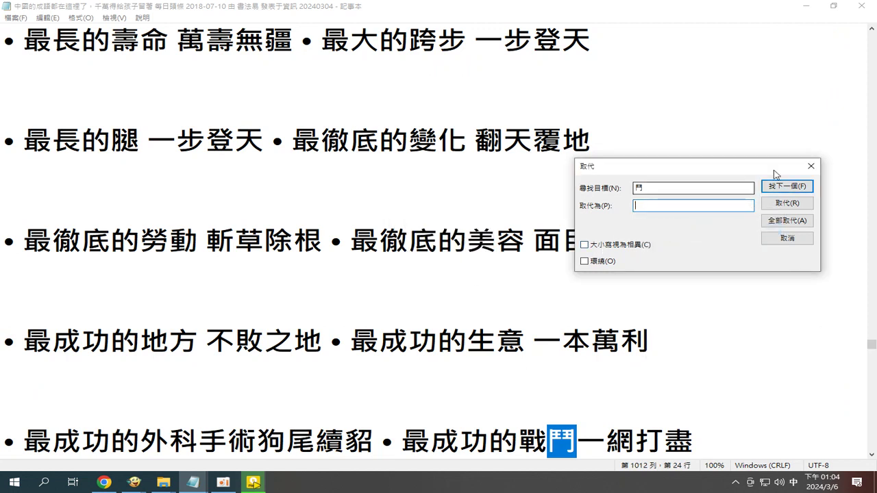
click(812, 166)
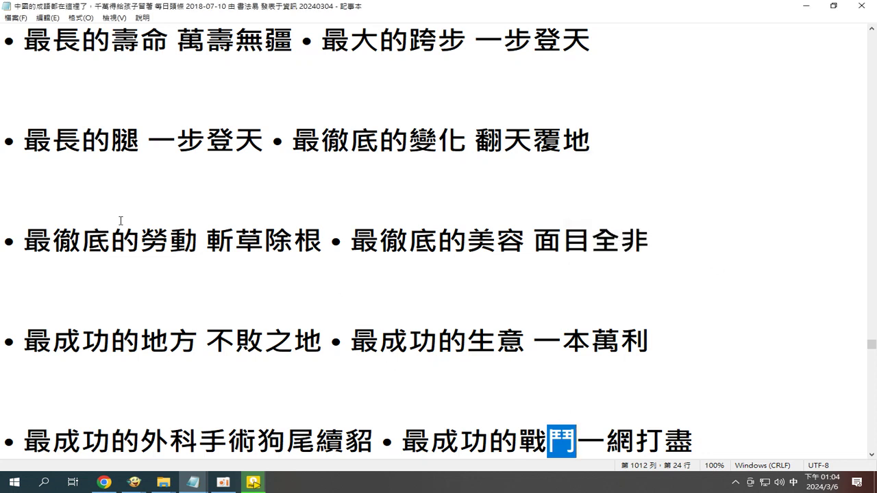
Save the file, then save a copy onto drive H:
click(16, 17)
click(38, 67)
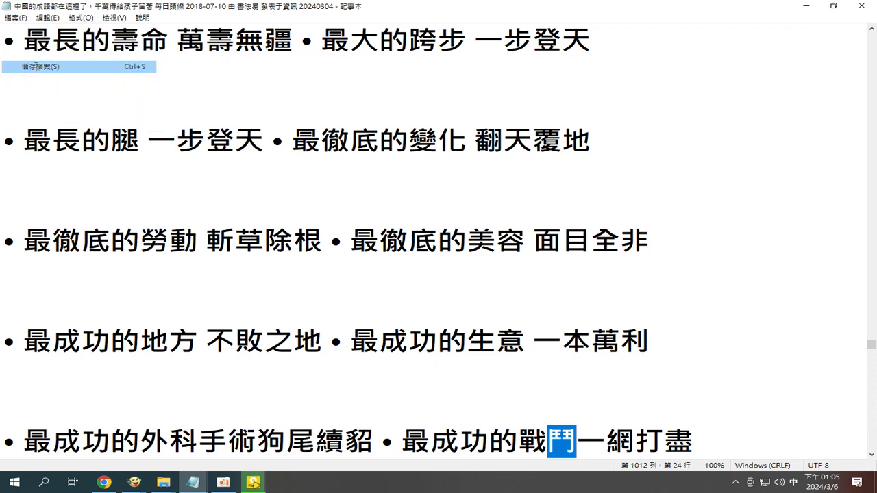
click(17, 18)
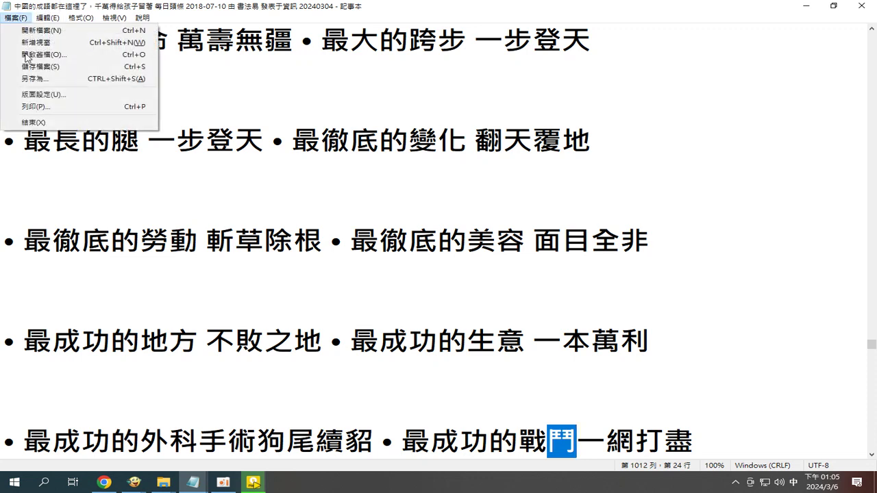
click(34, 82)
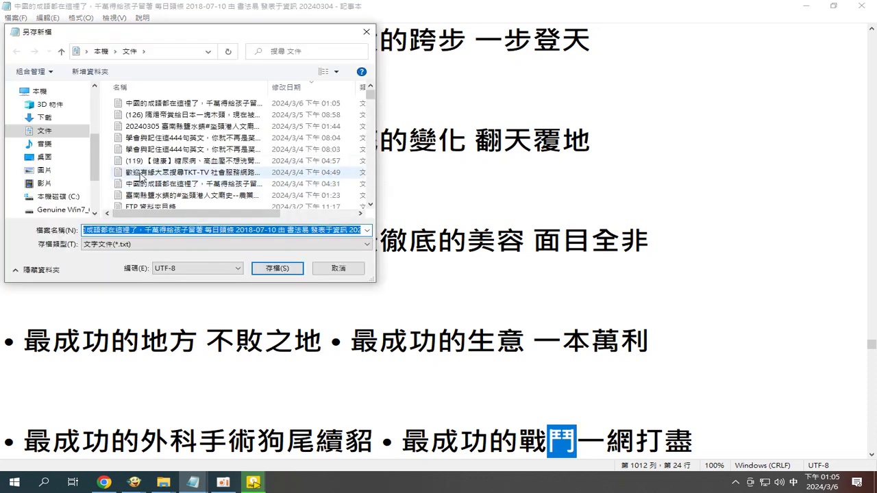
scroll(95, 181, down, 2)
scroll(95, 182, down, 2)
click(58, 197)
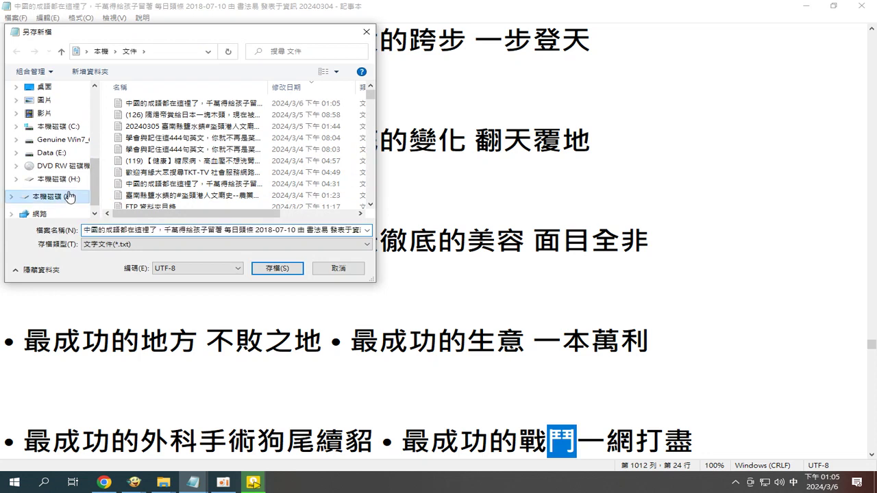
click(281, 270)
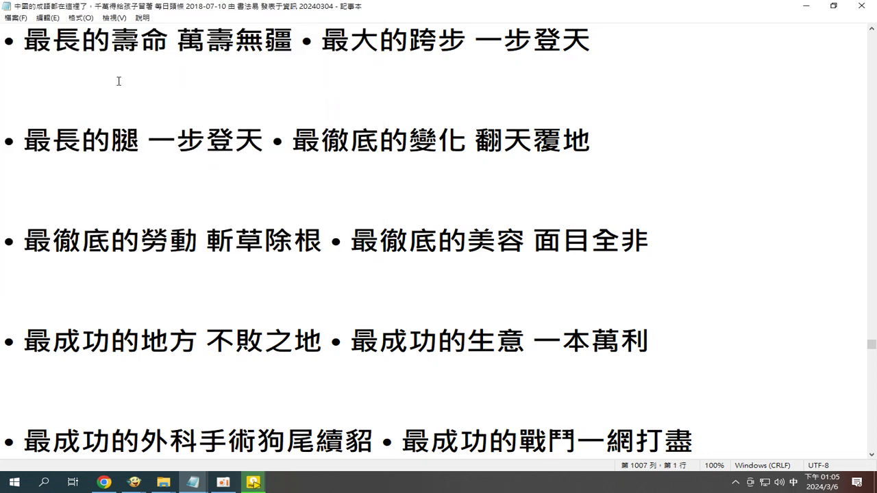
Save the file onto Data (E:), overwriting the existing copy
click(17, 18)
click(34, 81)
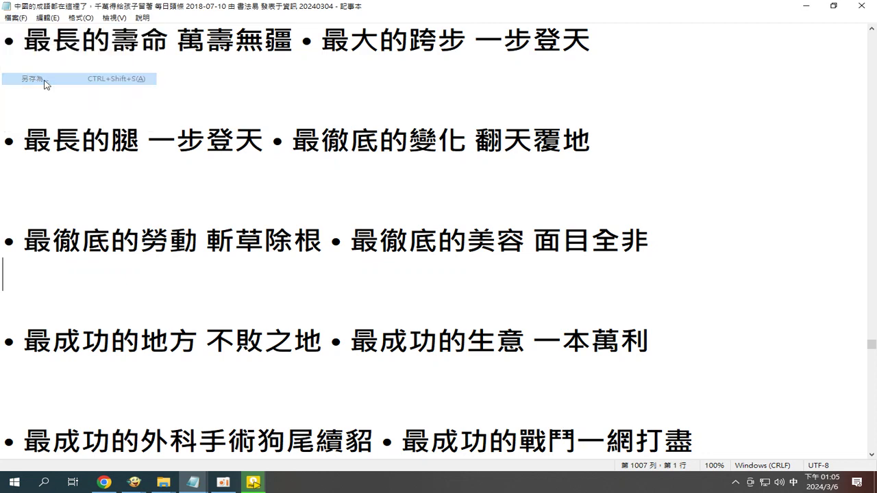
click(49, 179)
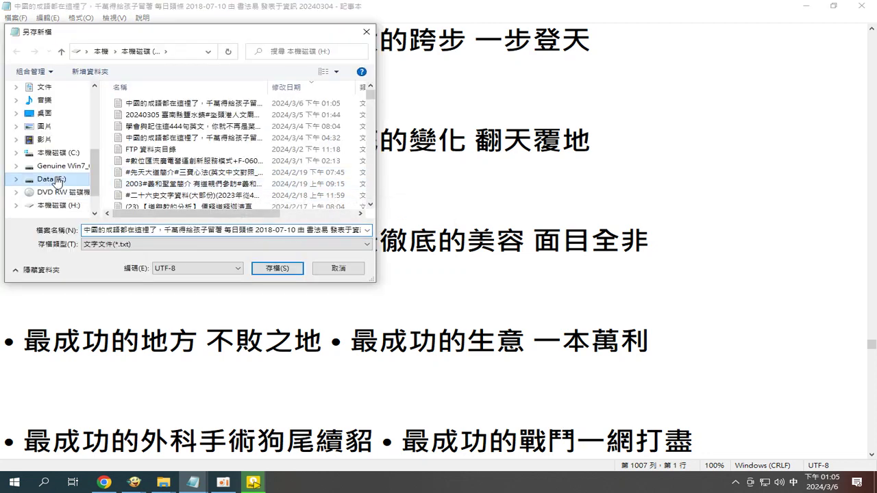
click(276, 270)
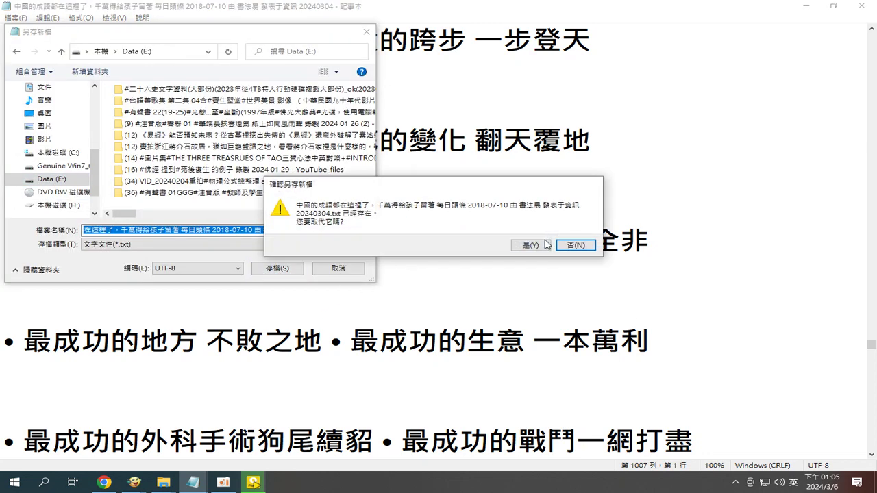
click(532, 246)
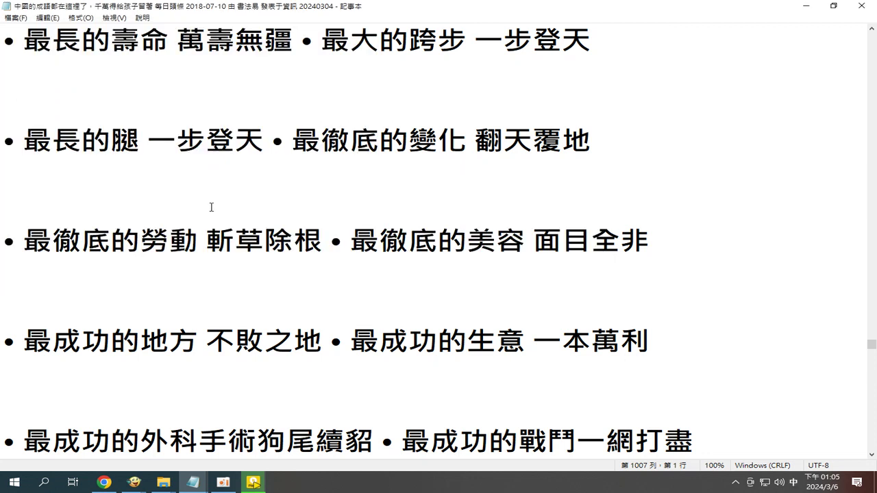
Save the file into the 文件 folder, replacing the original
click(17, 18)
click(40, 80)
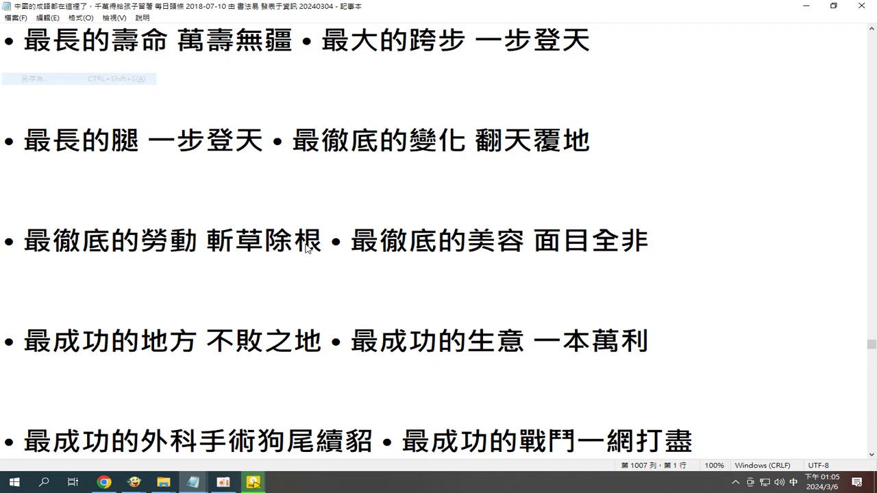
click(45, 116)
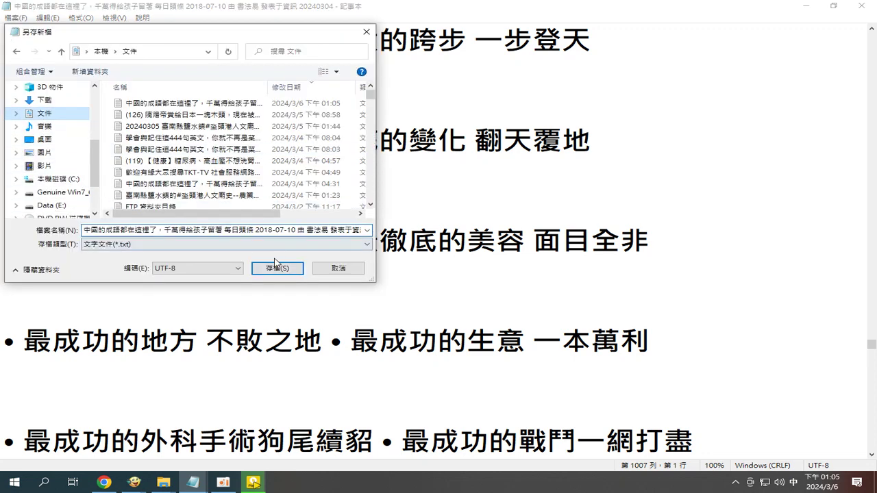
click(278, 268)
click(541, 248)
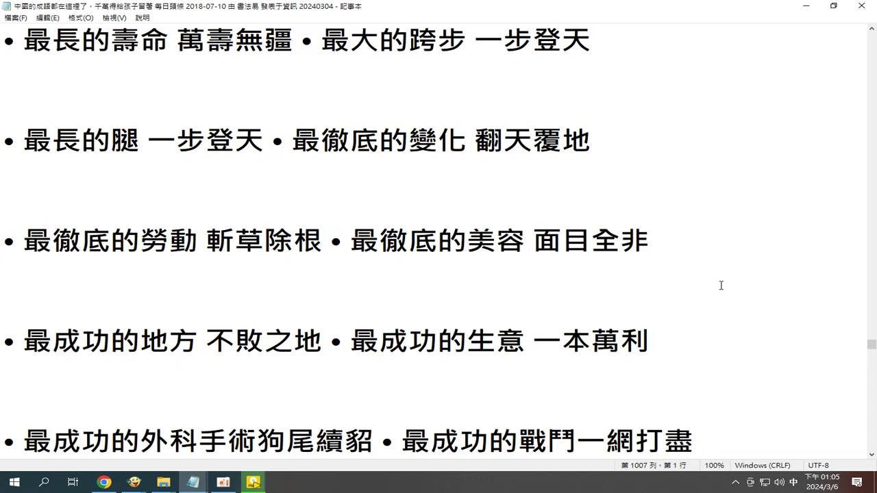
scroll(720, 292, down, 1)
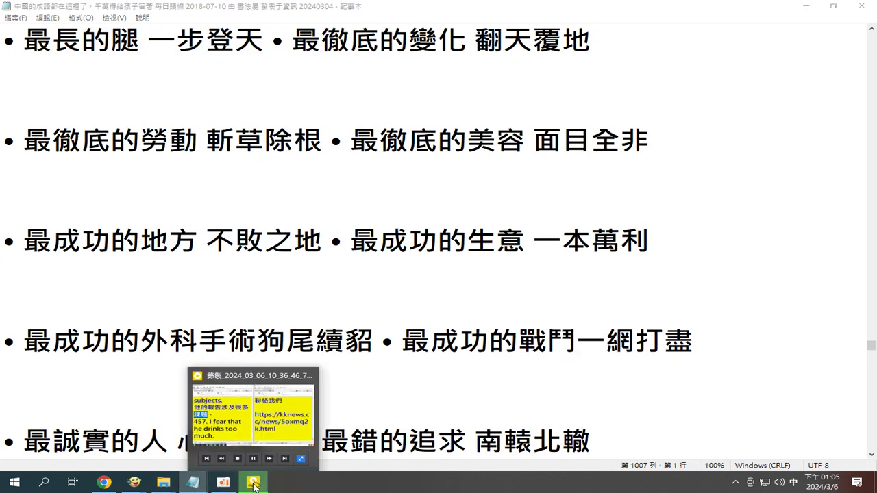
click(254, 486)
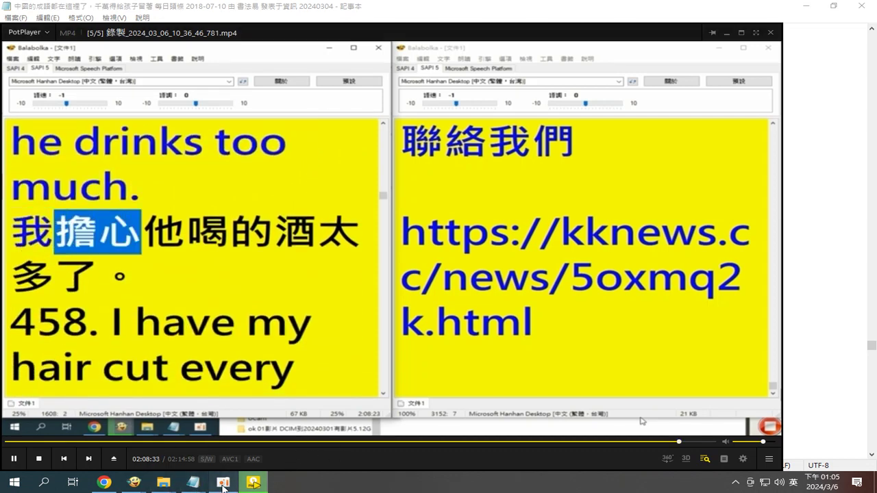
Seek the PotPlayer Balabolka recording back to its beginning
click(8, 442)
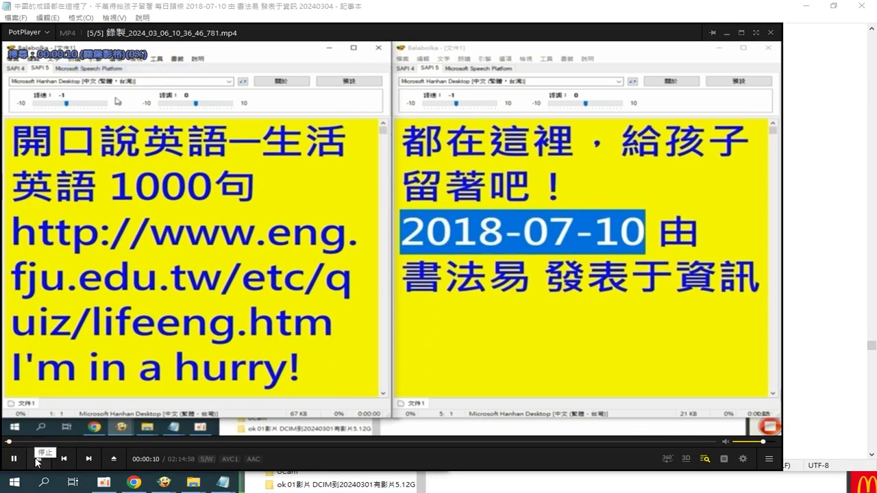